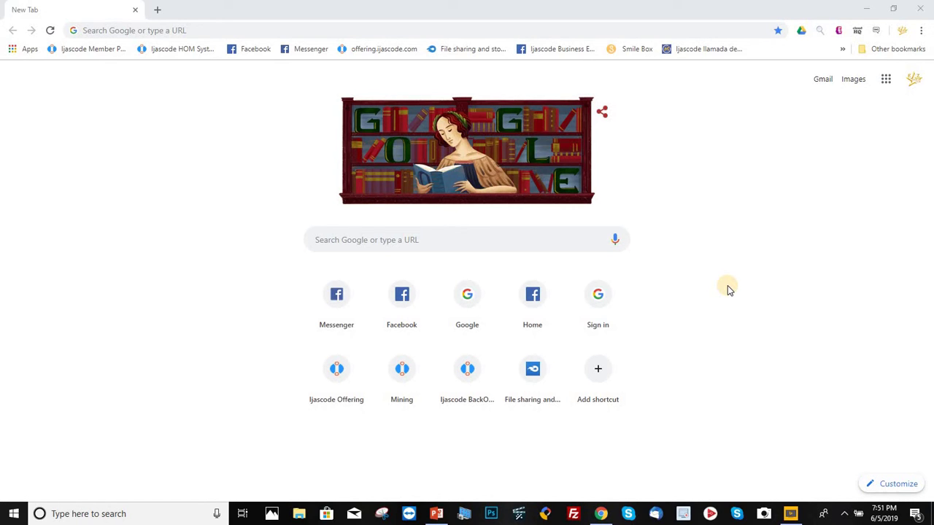
left_click(436, 514)
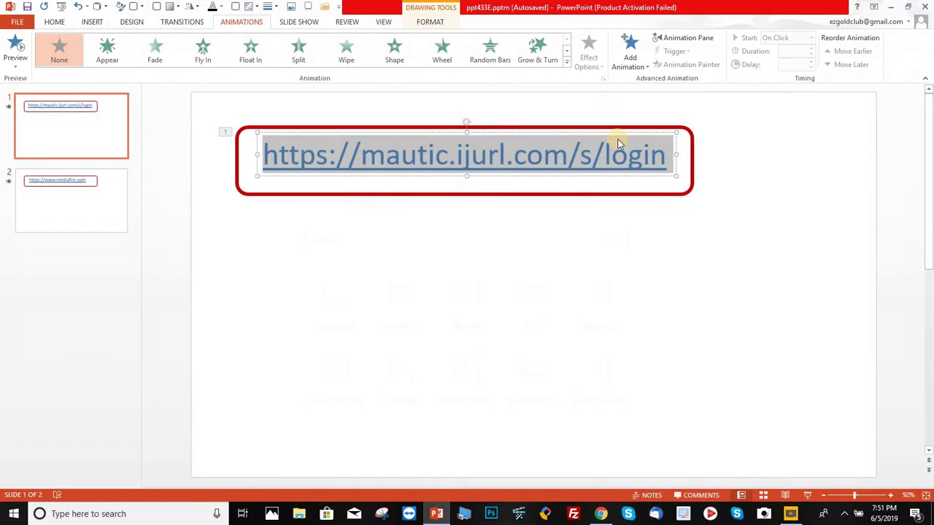
left_click(654, 157)
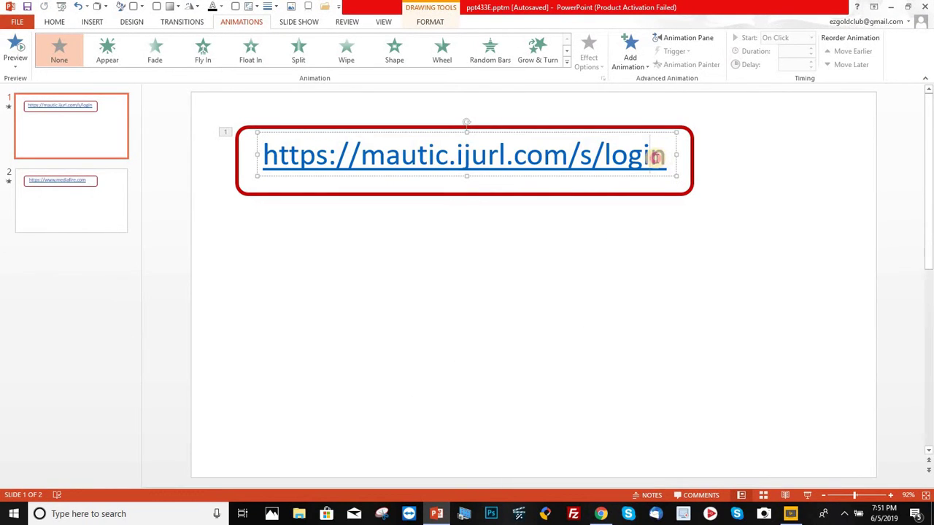
left_click_drag(656, 157, 305, 156)
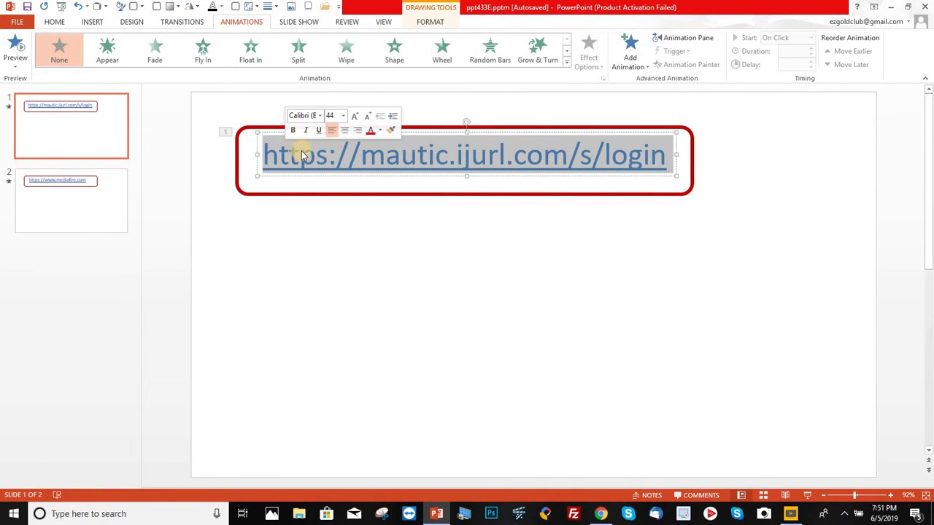
right_click(304, 155)
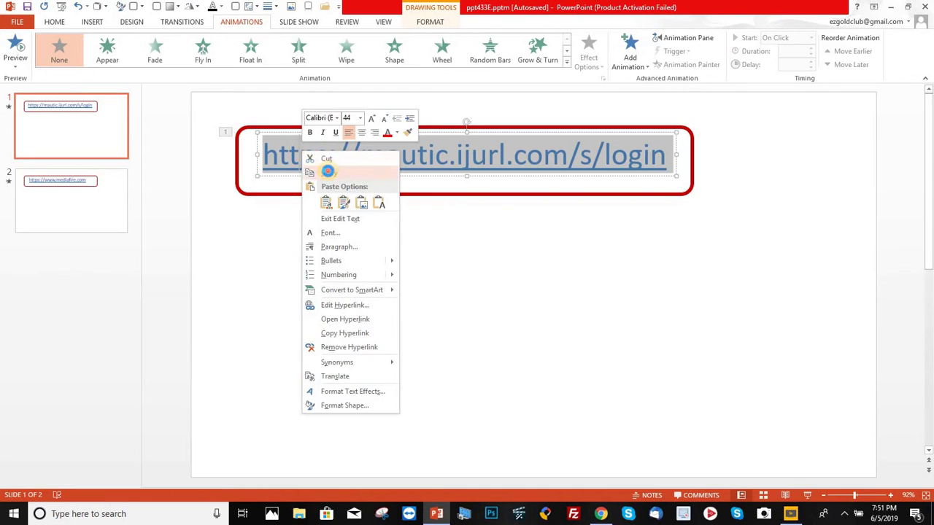
left_click(327, 172)
left_click(600, 513)
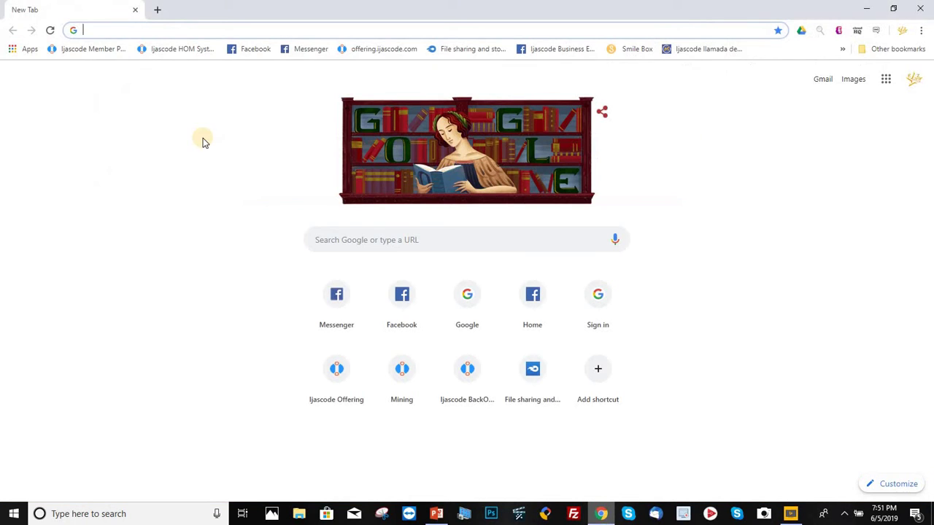
left_click(104, 30)
key("ctrl+v")
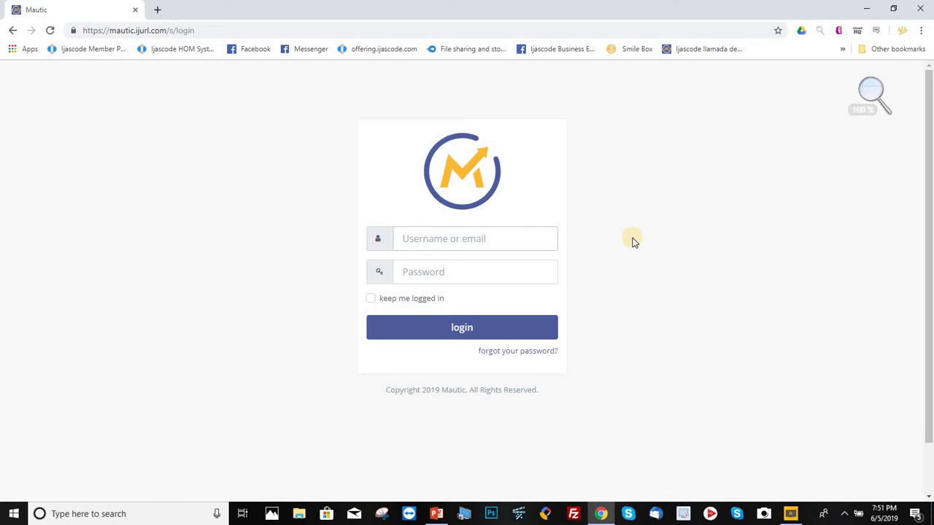
- Log in to Mautic with the suggested member username and the account password
left_click(413, 241)
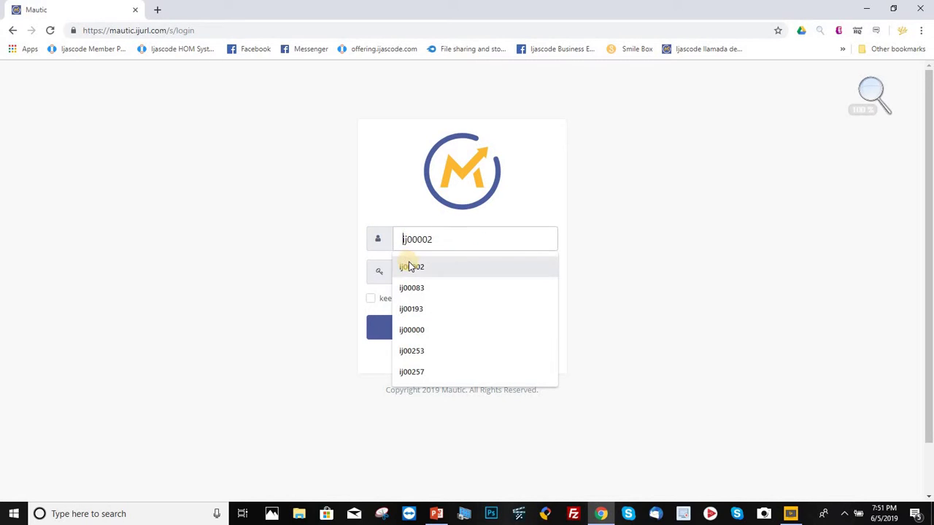
left_click(410, 267)
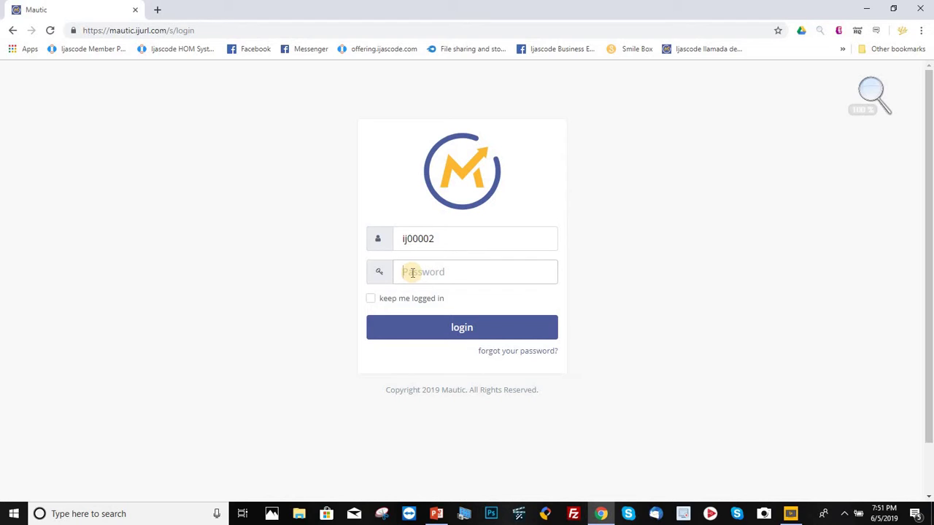
type("•••••••••••••••••")
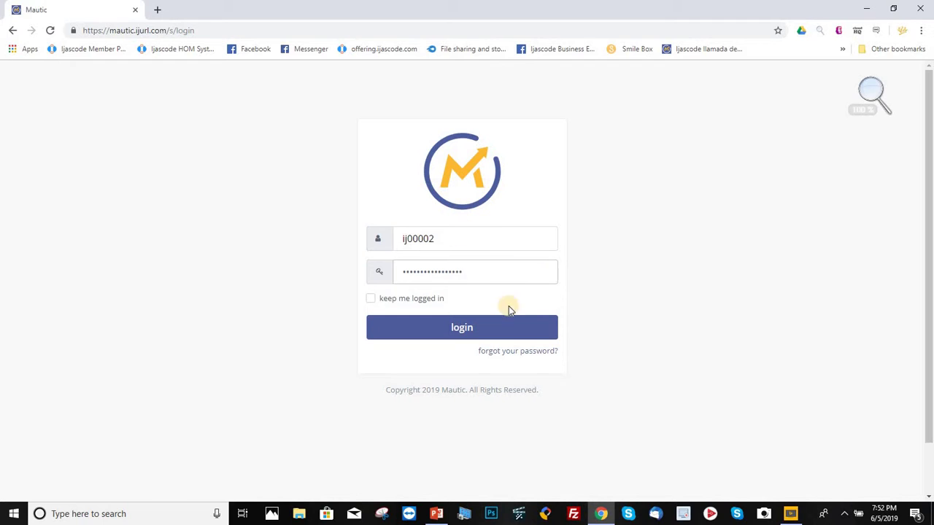
left_click(464, 324)
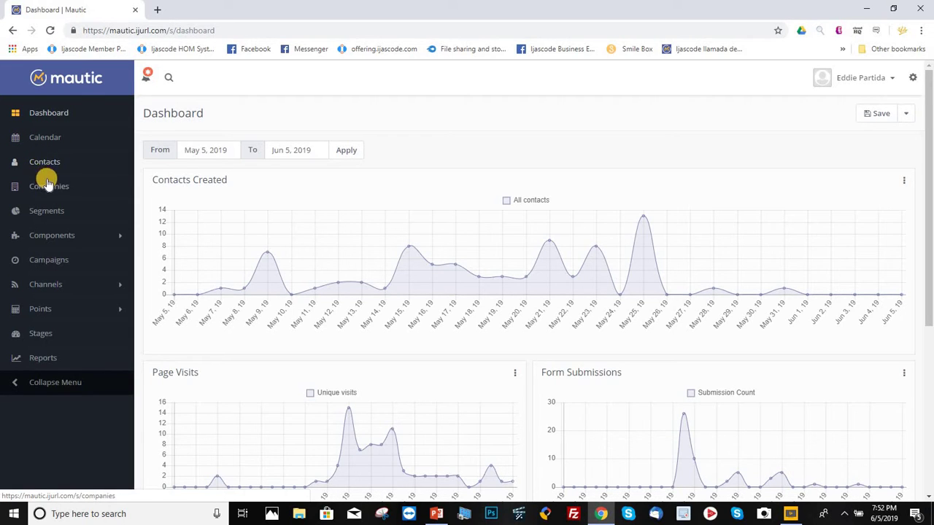
- Look over the entries under Components and Channels, and open the contacts list to review its last active dates
left_click(48, 237)
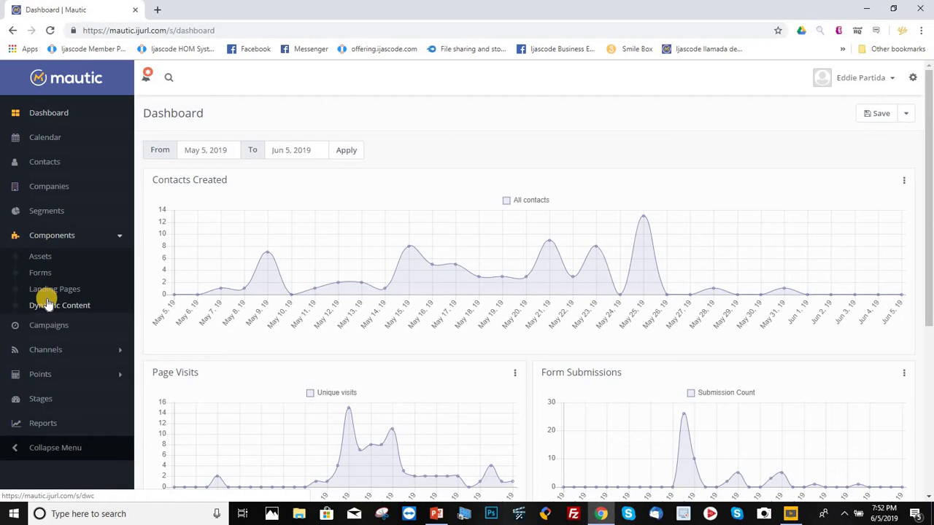
left_click(44, 351)
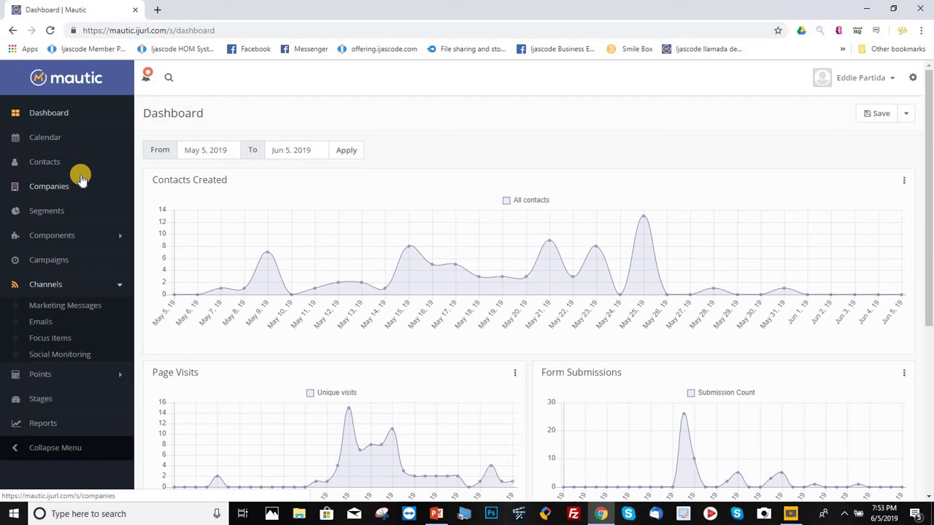
left_click(43, 163)
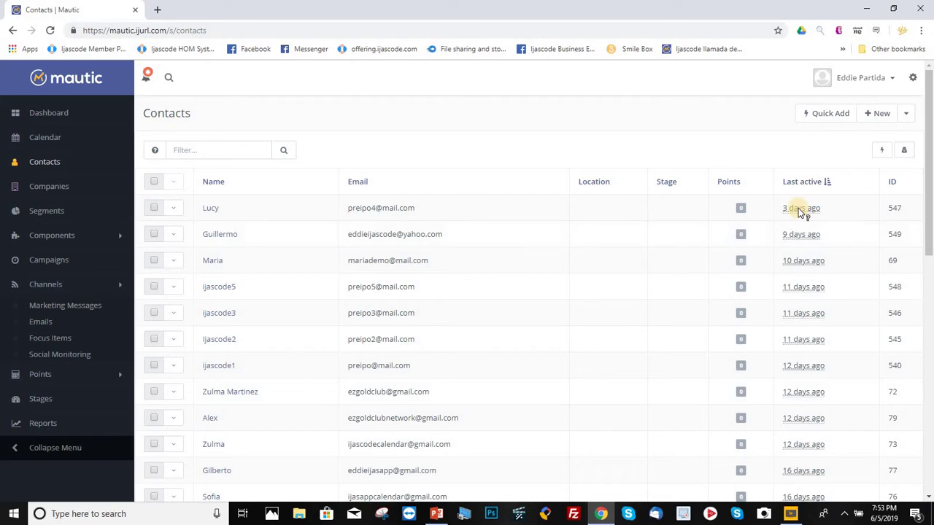
mouse_move(798, 208)
- Open the landing pages list under Components and filter it by ij00000
left_click(49, 236)
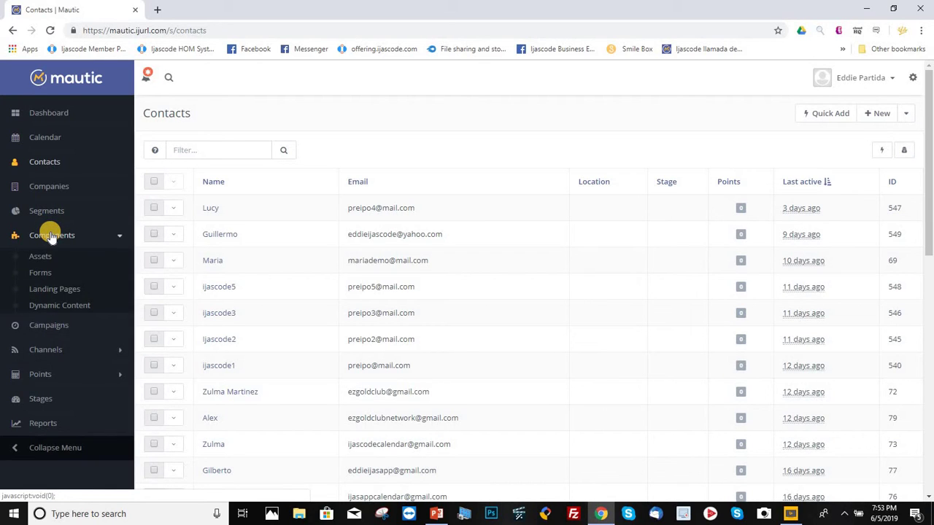
left_click(55, 290)
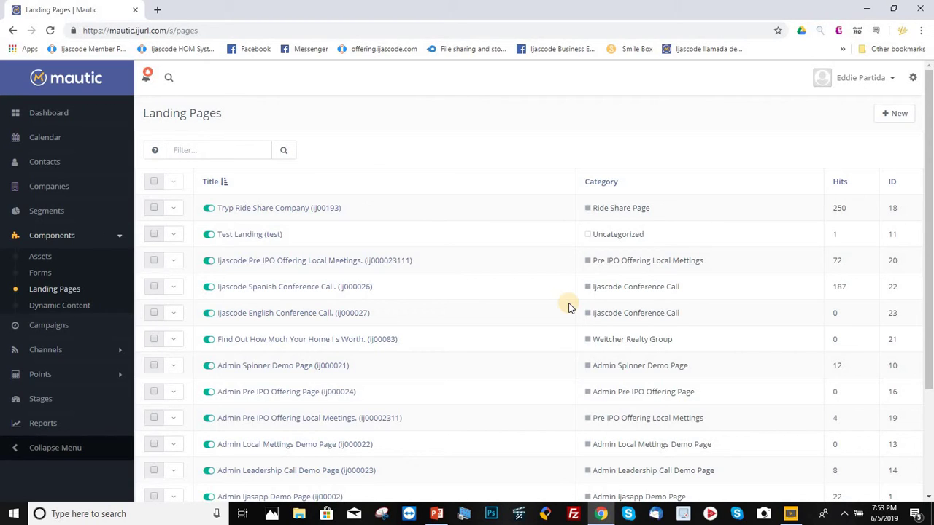
left_click(178, 149)
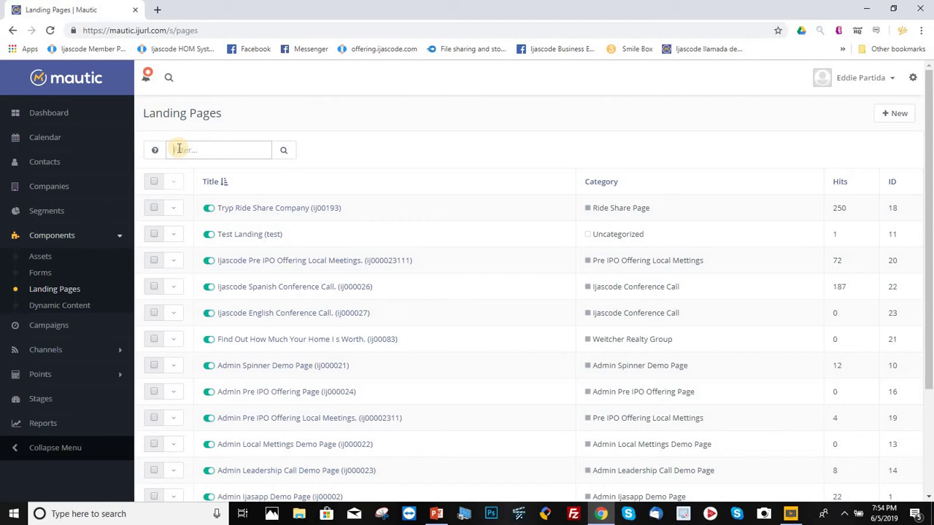
type("ij00000")
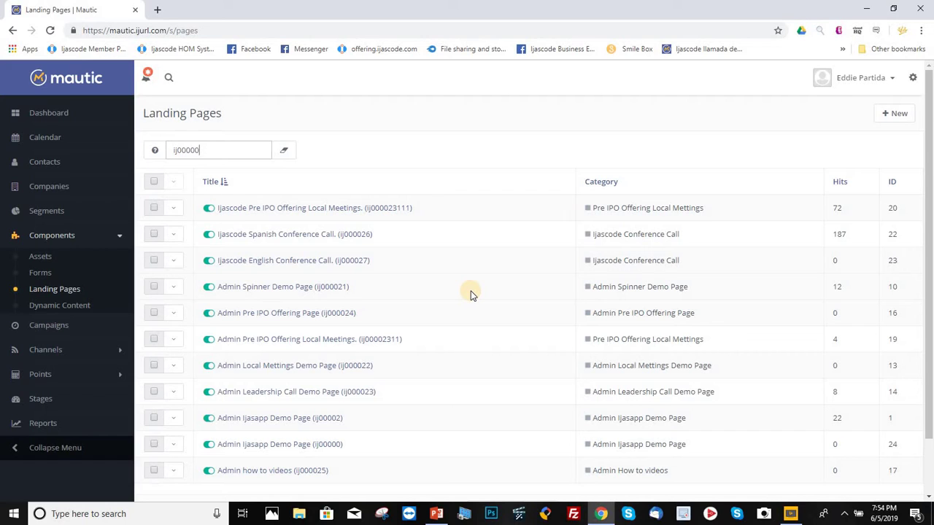
key("BackSpace")
type("0")
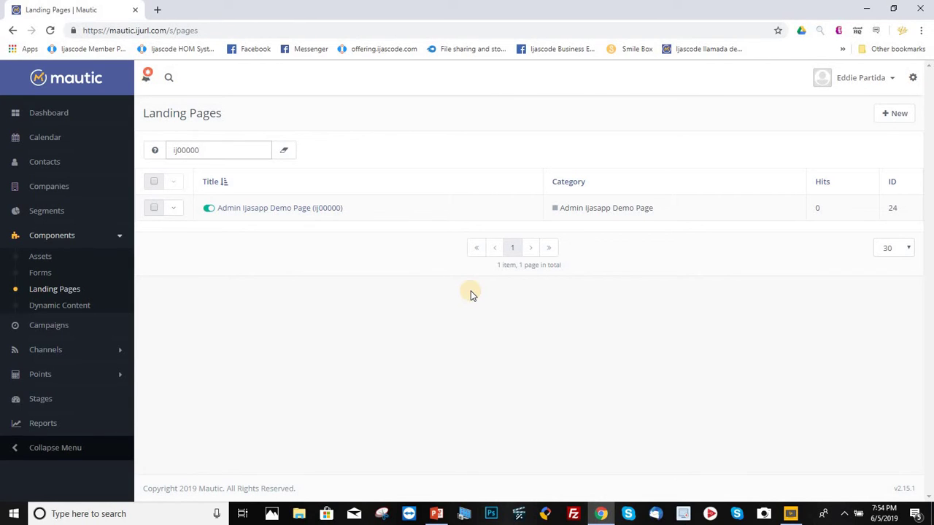
- Open the forms list under Components and filter it by ij00000
left_click(40, 274)
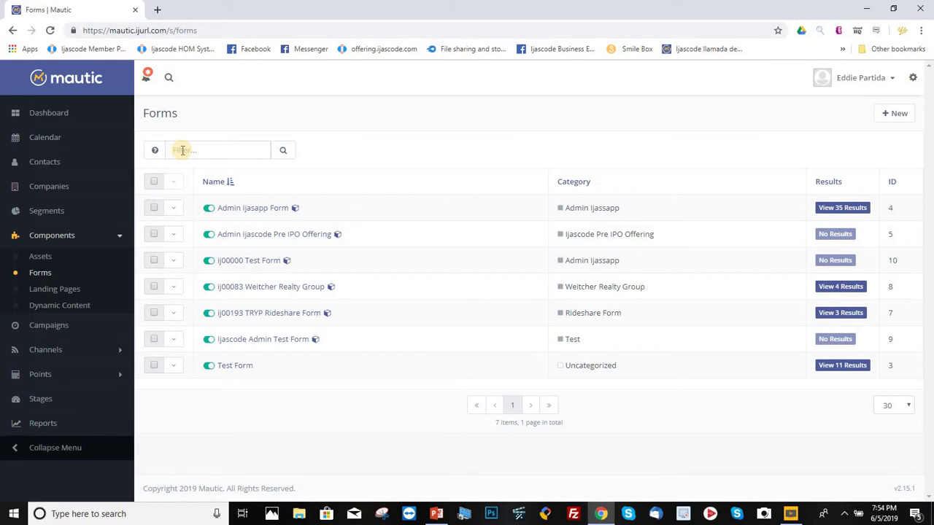
left_click(183, 150)
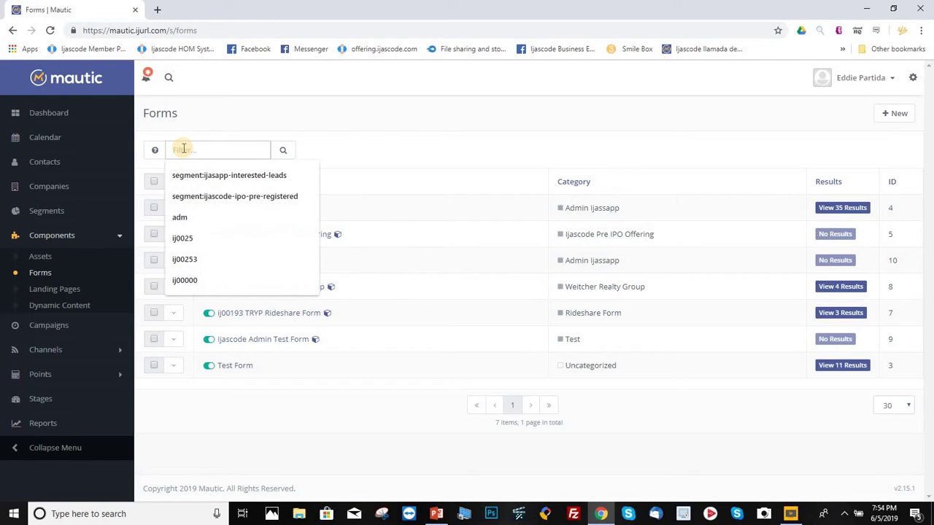
type("ij00000")
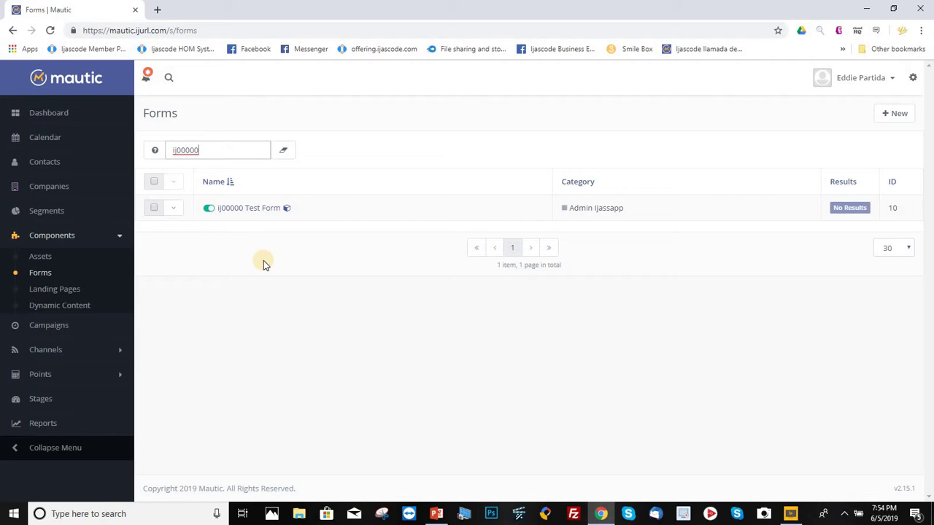
key("BackSpace")
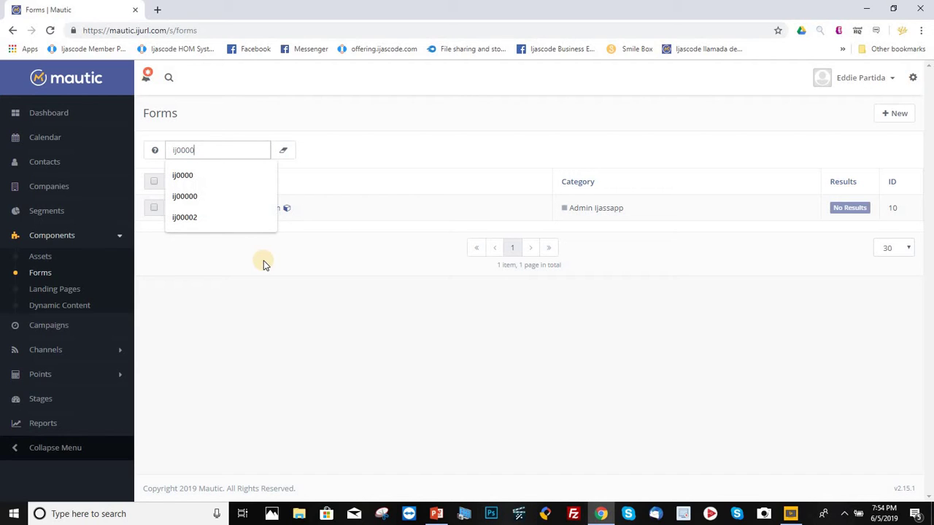
type("0")
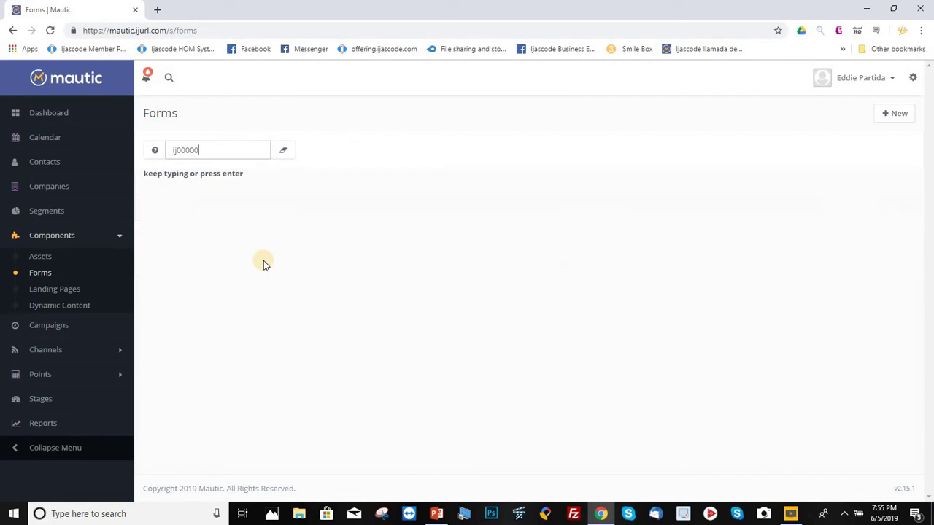
key("Return")
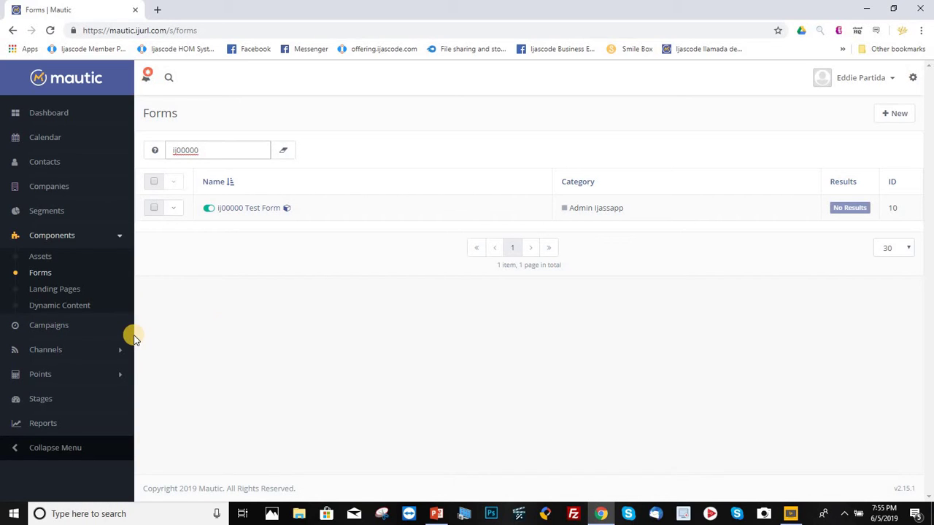
- Open the campaigns list and filter it by ij00000
left_click(46, 325)
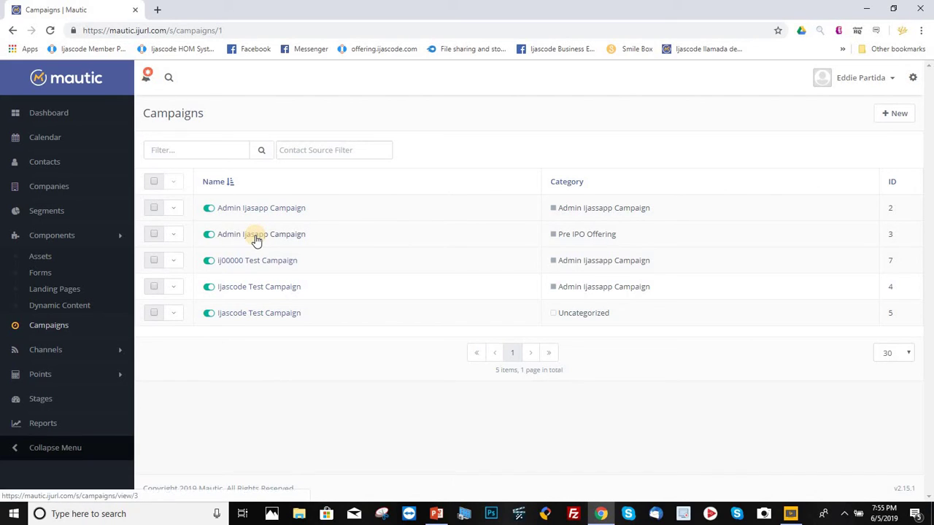
left_click(181, 152)
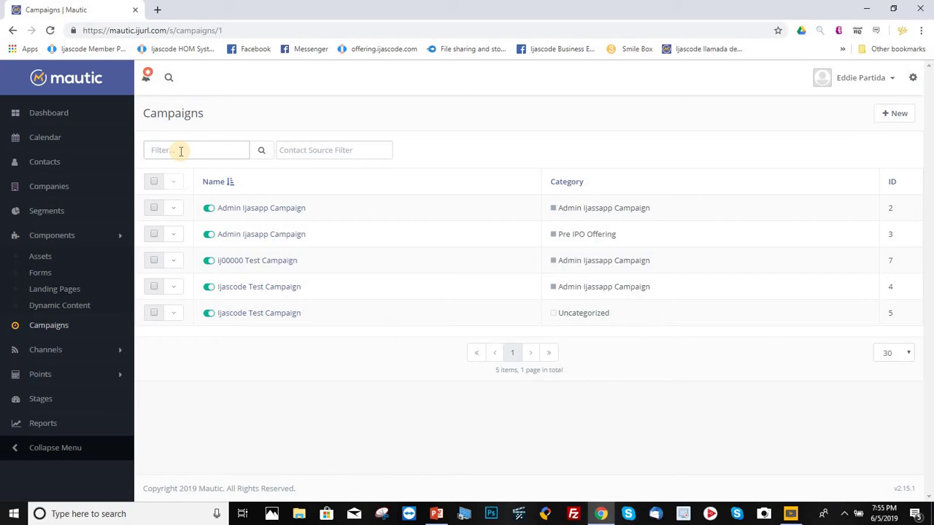
type("ij00")
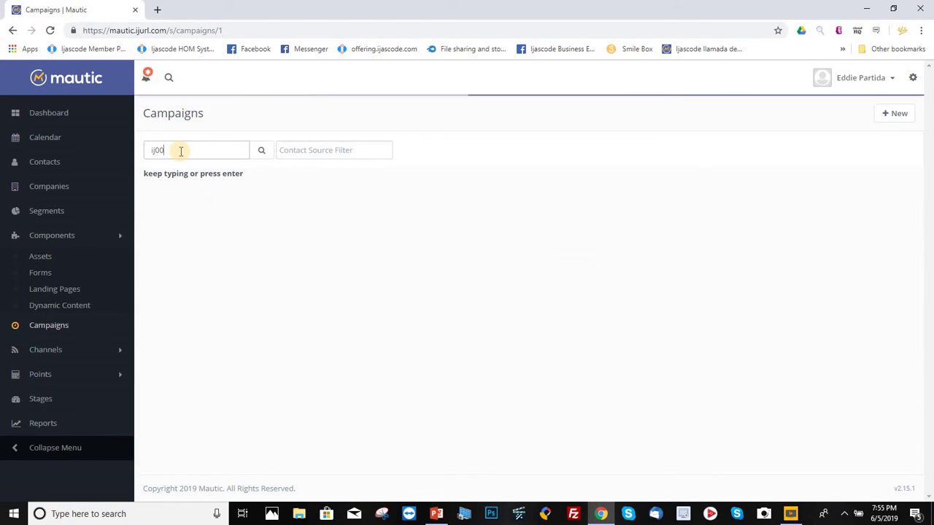
type("000")
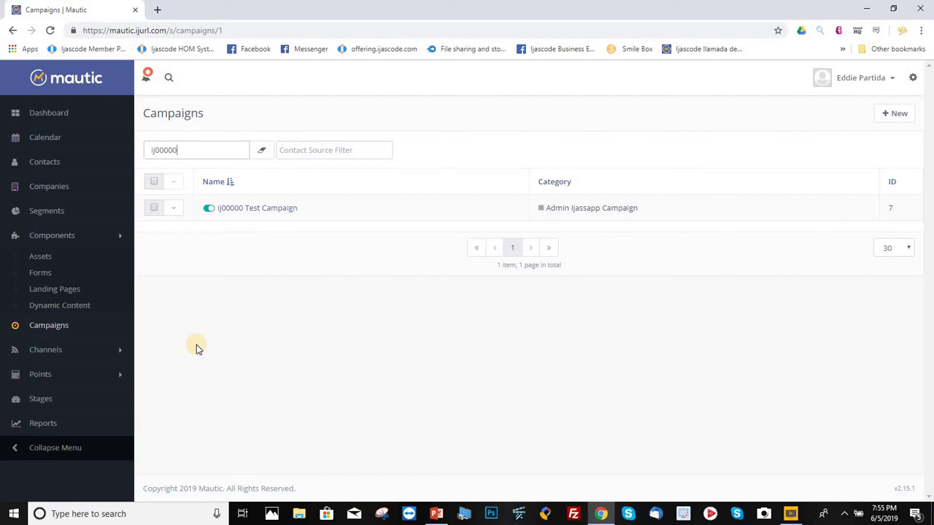
- Open the emails list under Channels and filter it by ij00000
left_click(43, 350)
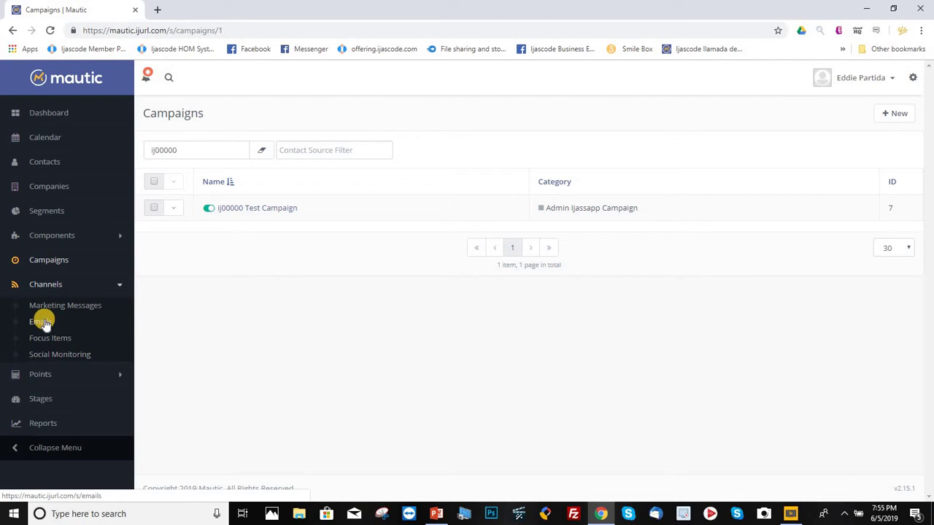
left_click(42, 322)
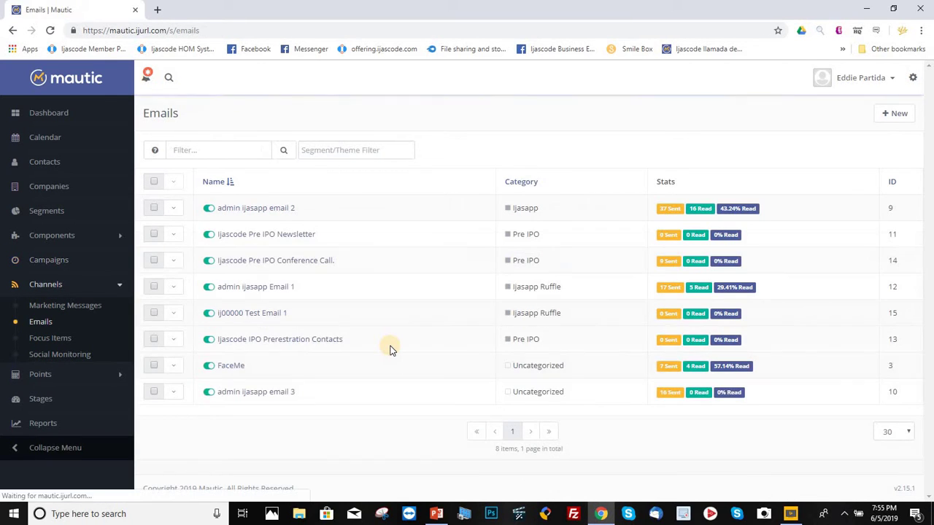
left_click(193, 151)
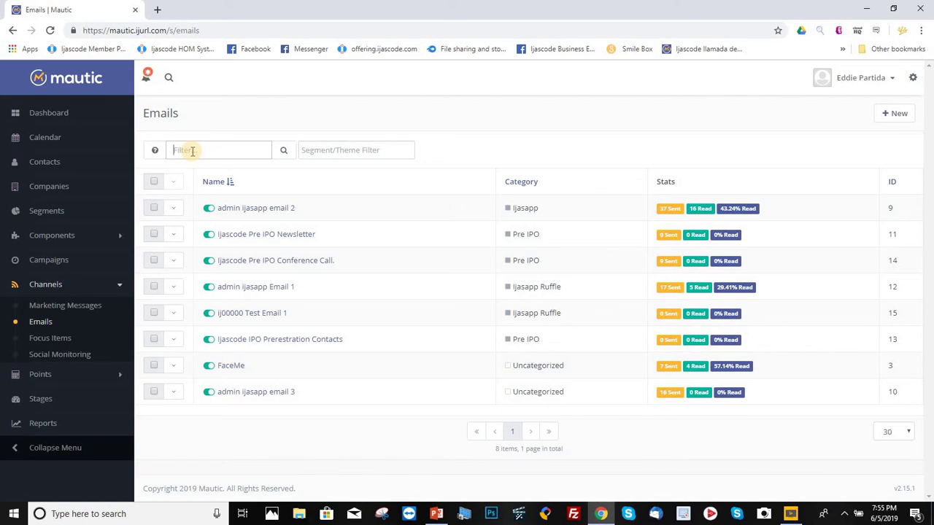
type("ij00")
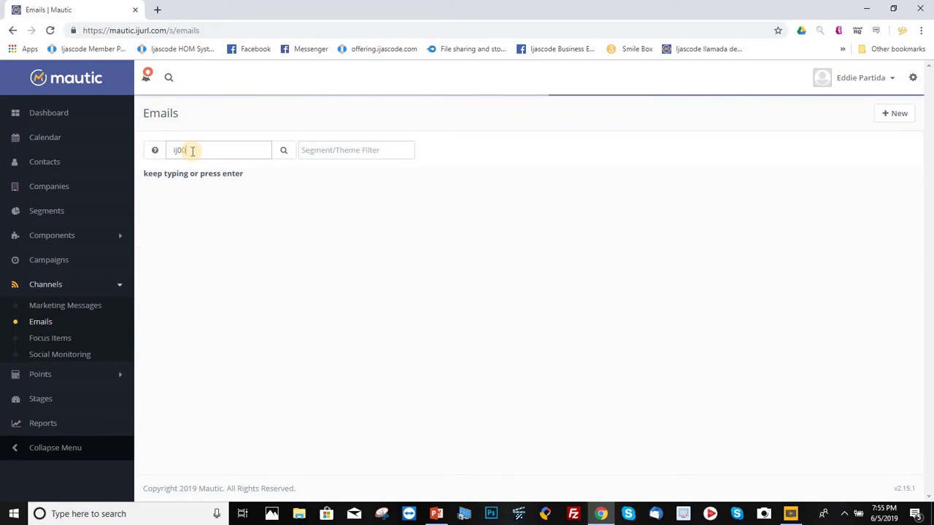
type("000")
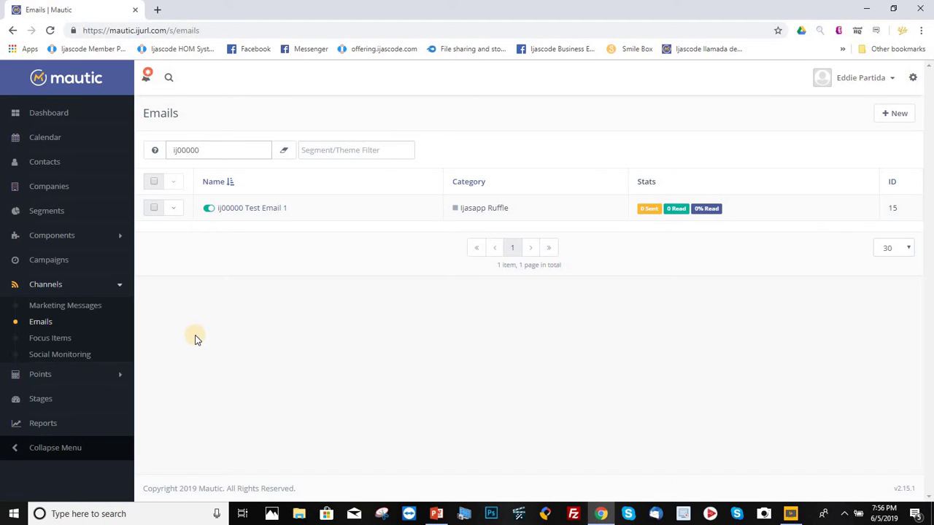
- Open the Focus Items list under Channels and check its filter suggestions without applying one
left_click(60, 342)
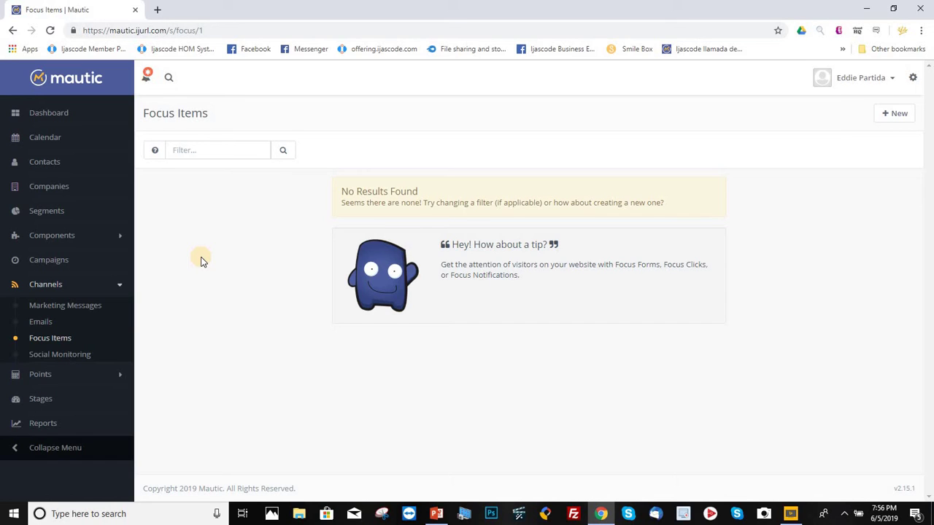
left_click(193, 150)
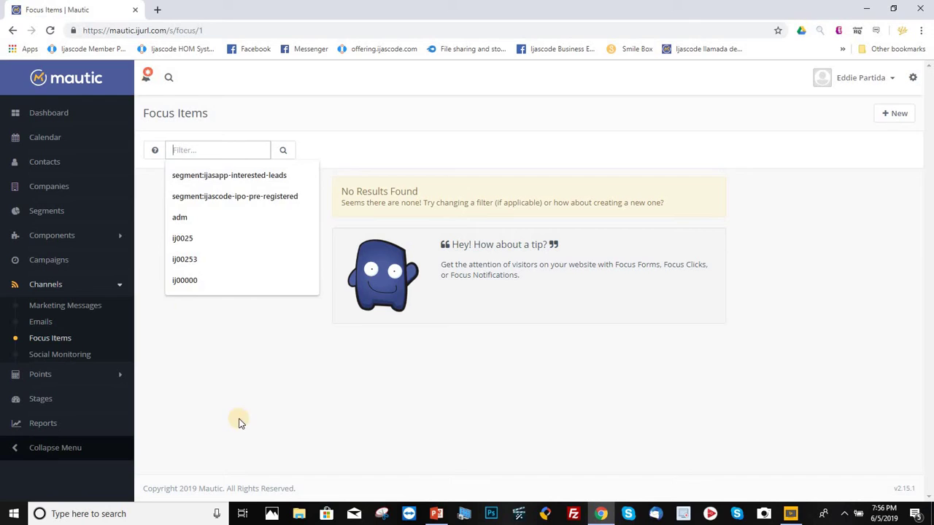
left_click(266, 389)
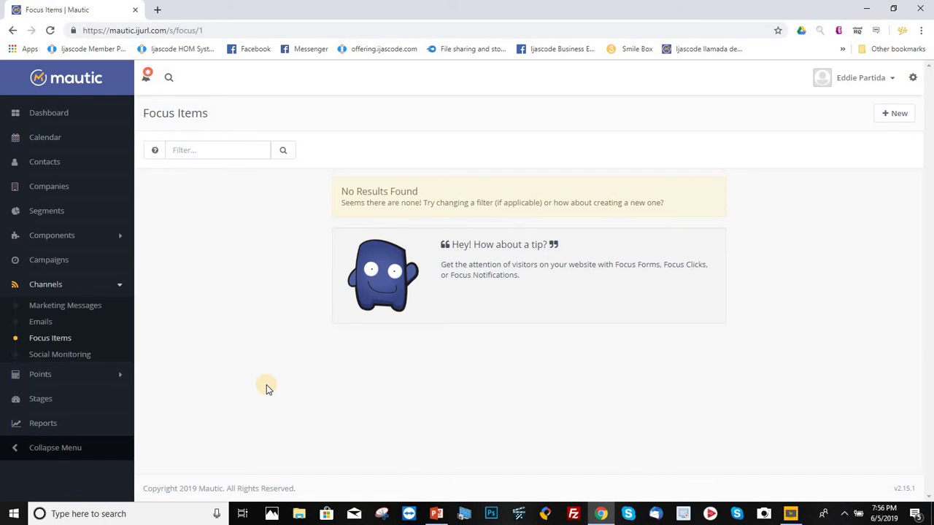